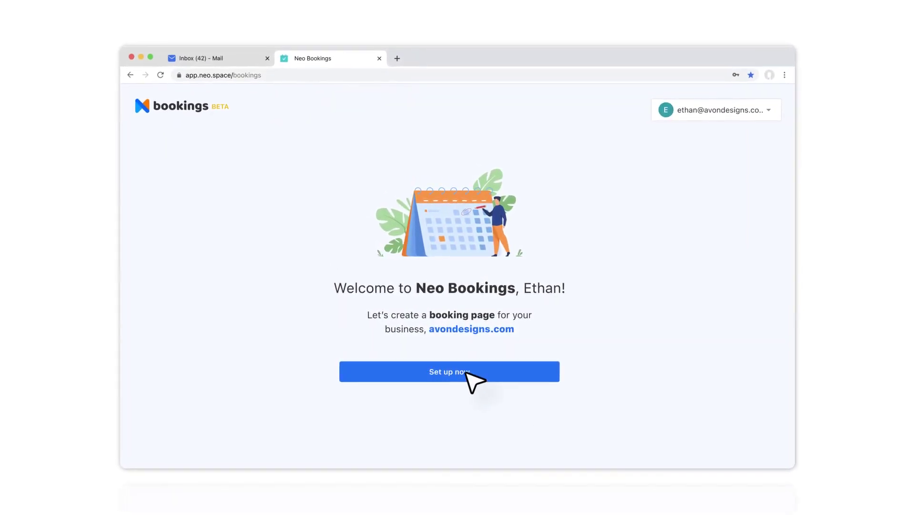
# Begin setting up the business booking page via Set up now.
pyautogui.click(465, 370)
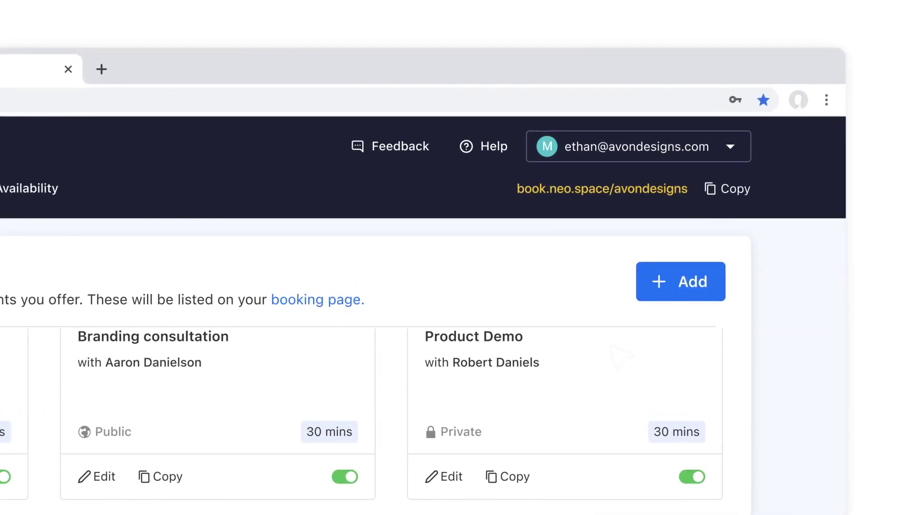
# Create the 'Website design consultation' service offering in-person meetings and a video call link.
pyautogui.click(682, 280)
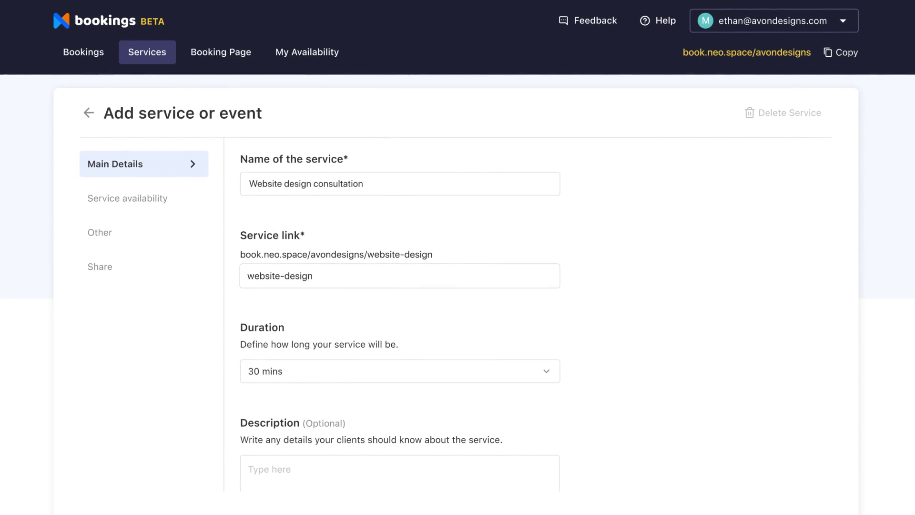
pyautogui.scroll(-6, 201, 184)
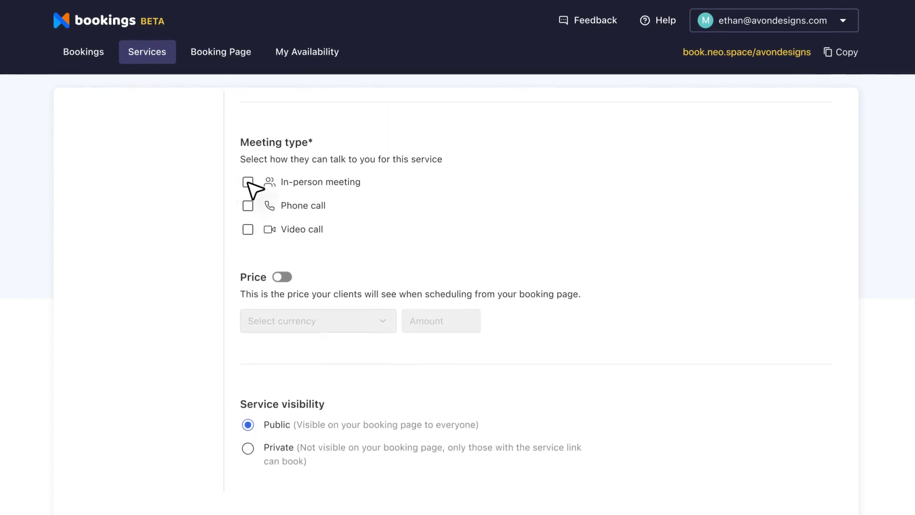
pyautogui.click(248, 182)
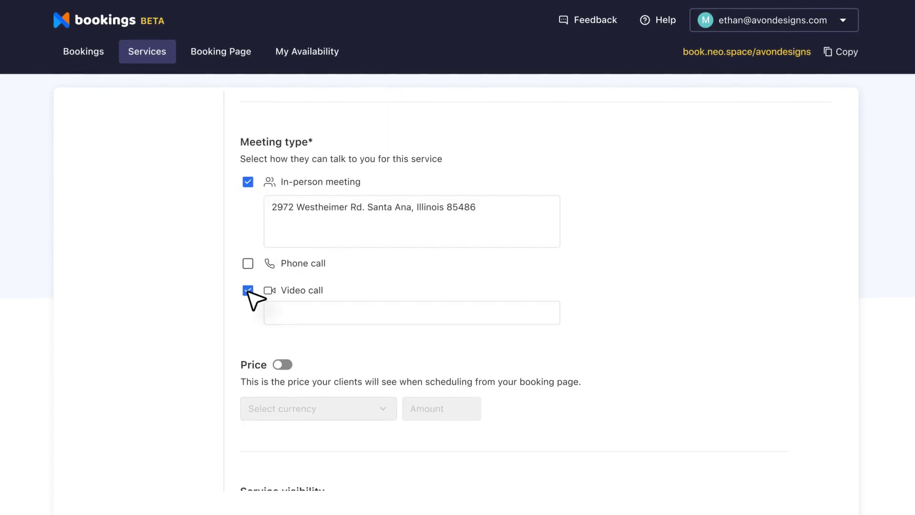
pyautogui.hotkey('ctrl', 'v')
pyautogui.scroll(-3, 370, 360)
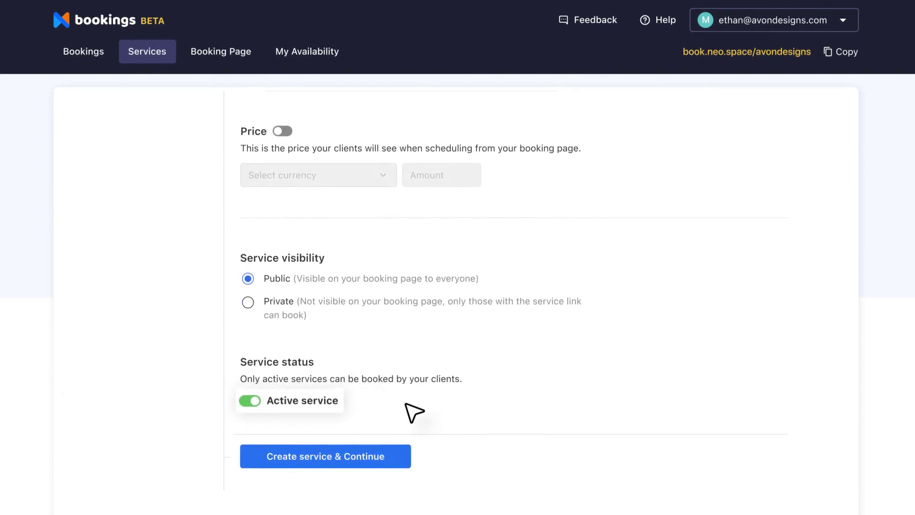
pyautogui.click(321, 460)
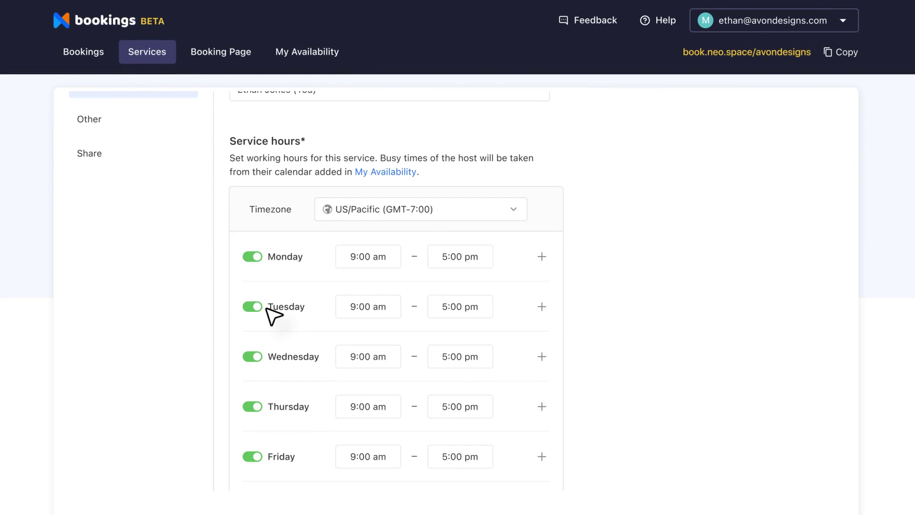
pyautogui.scroll(-1, 274, 366)
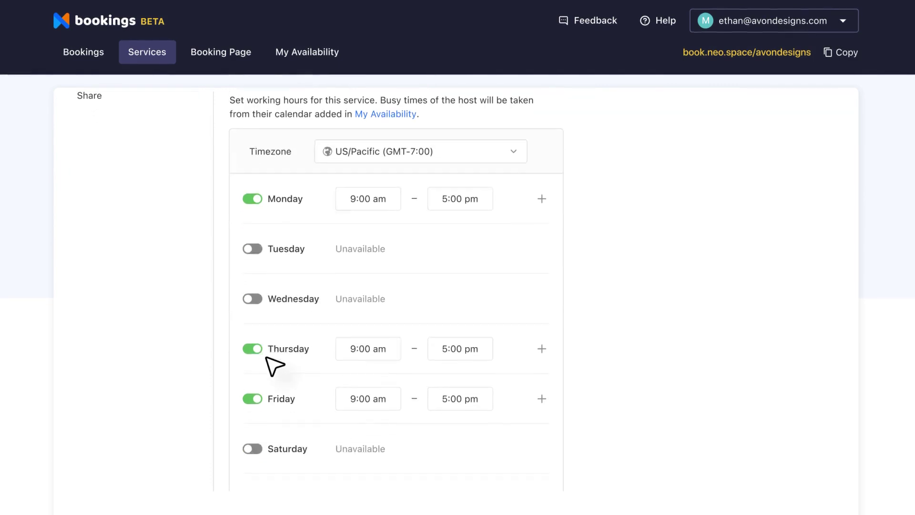
pyautogui.scroll(-5, 276, 364)
# Save the Monday/Thursday/Friday hours and email the copied booking link to the Verbo Travels contact.
pyautogui.click(274, 469)
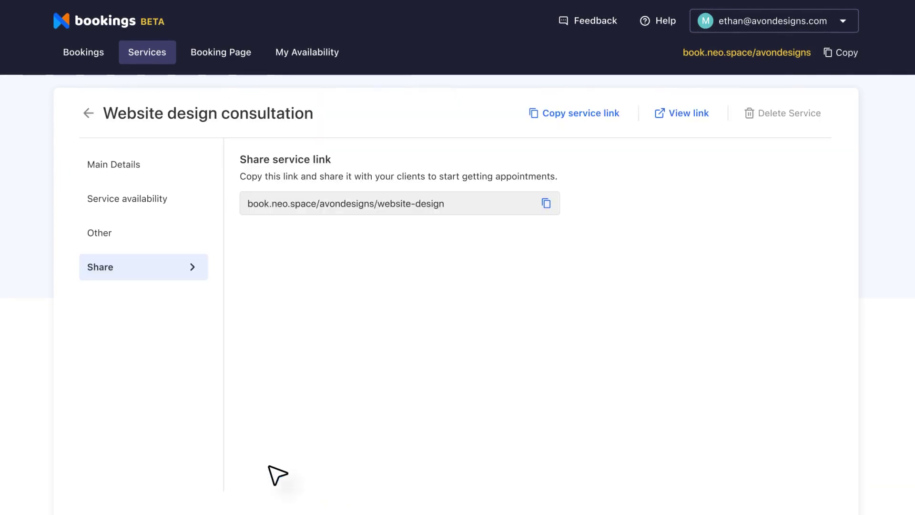
pyautogui.click(547, 204)
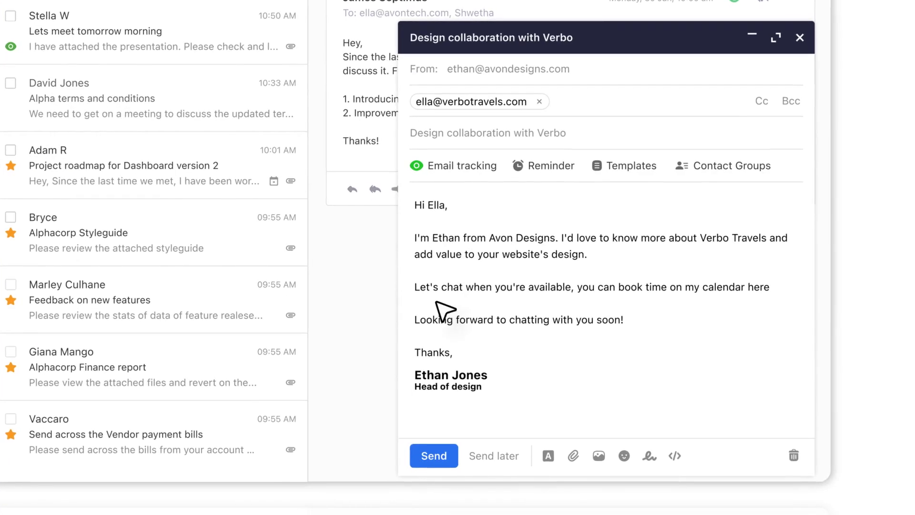
pyautogui.hotkey('ctrl', 'v')
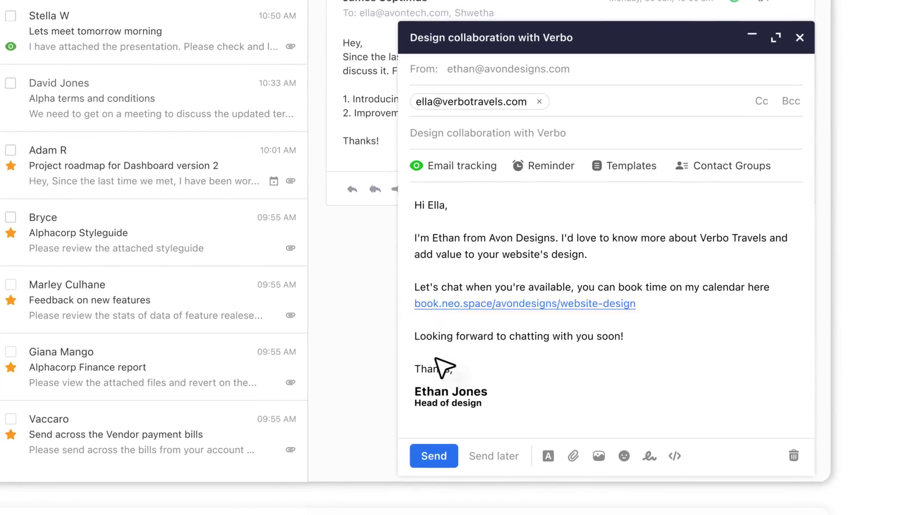
pyautogui.click(433, 455)
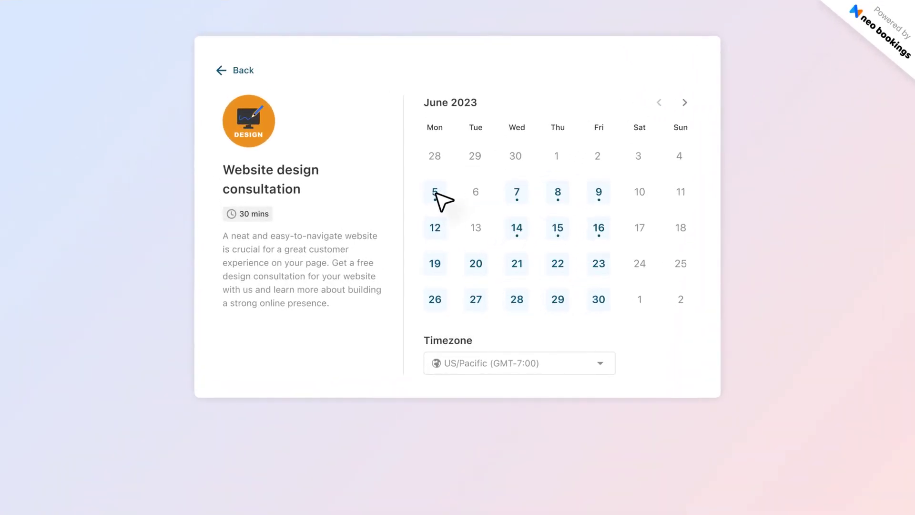
# Book the 10:00 am slot on Monday 5 June 2023 and confirm the appointment.
pyautogui.click(365, 192)
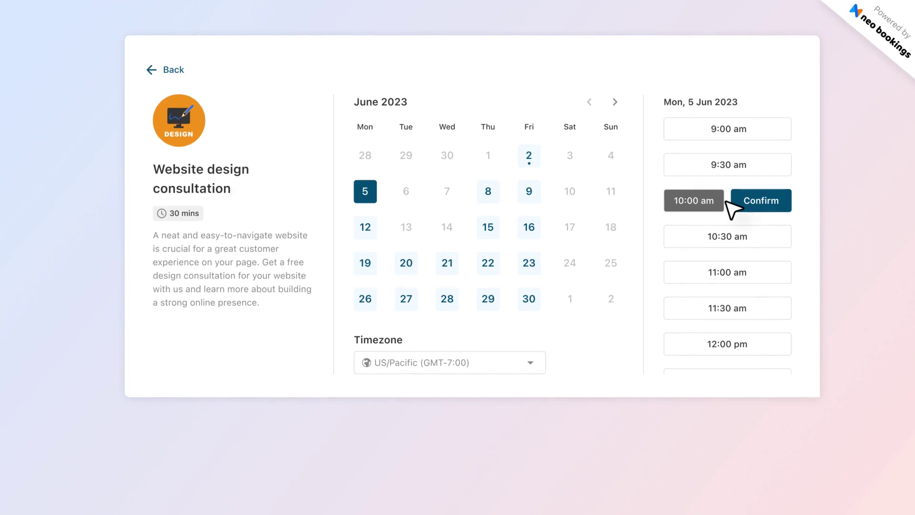
pyautogui.click(762, 202)
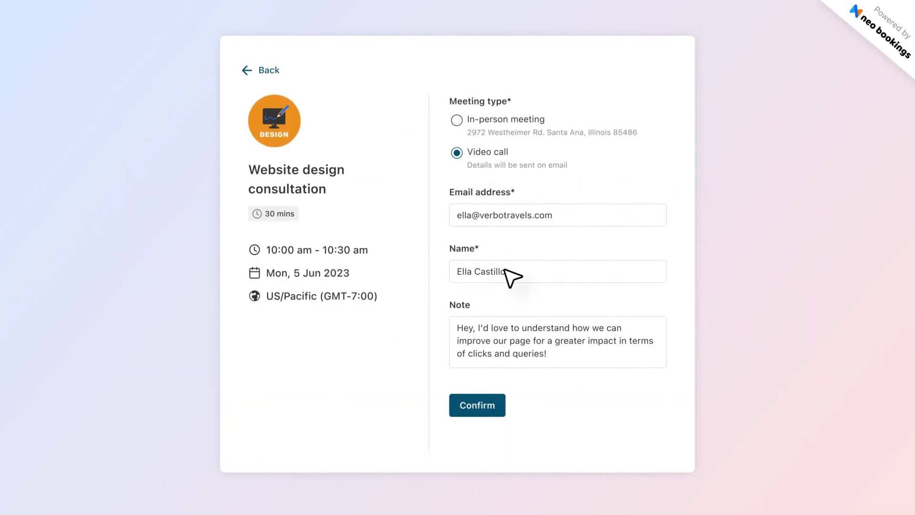
pyautogui.click(478, 404)
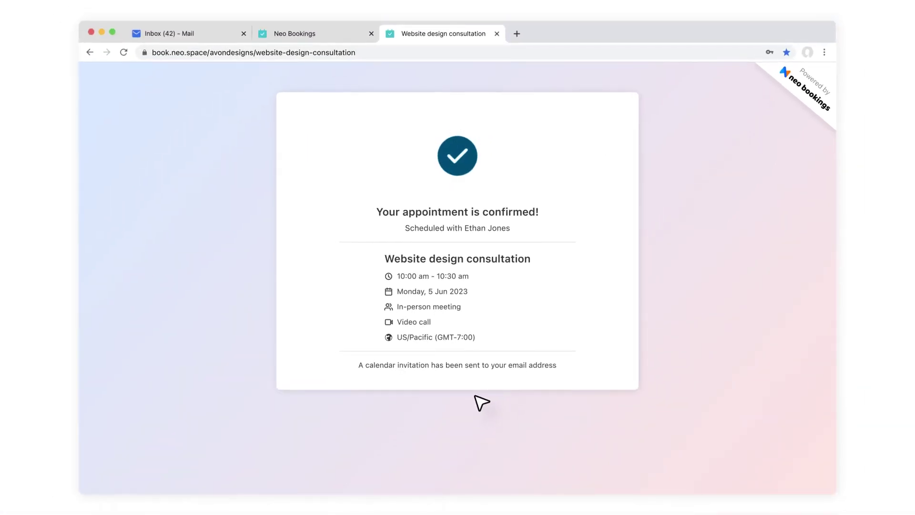